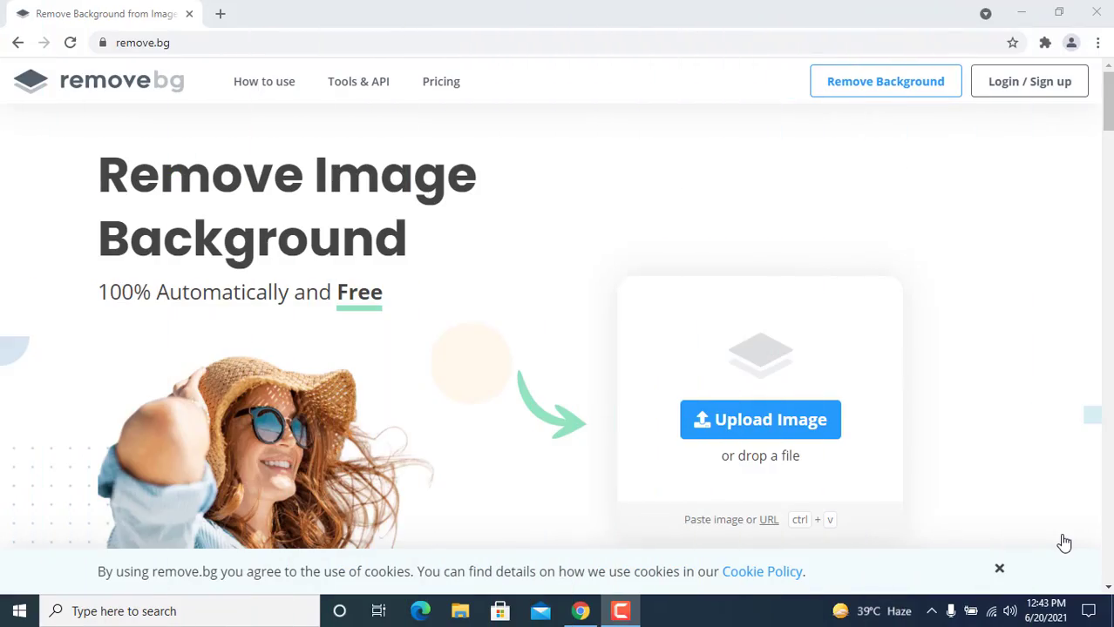
Step: Upload the 944020 shirtless beach photo to remove.bg so its background is removed
click(639, 611)
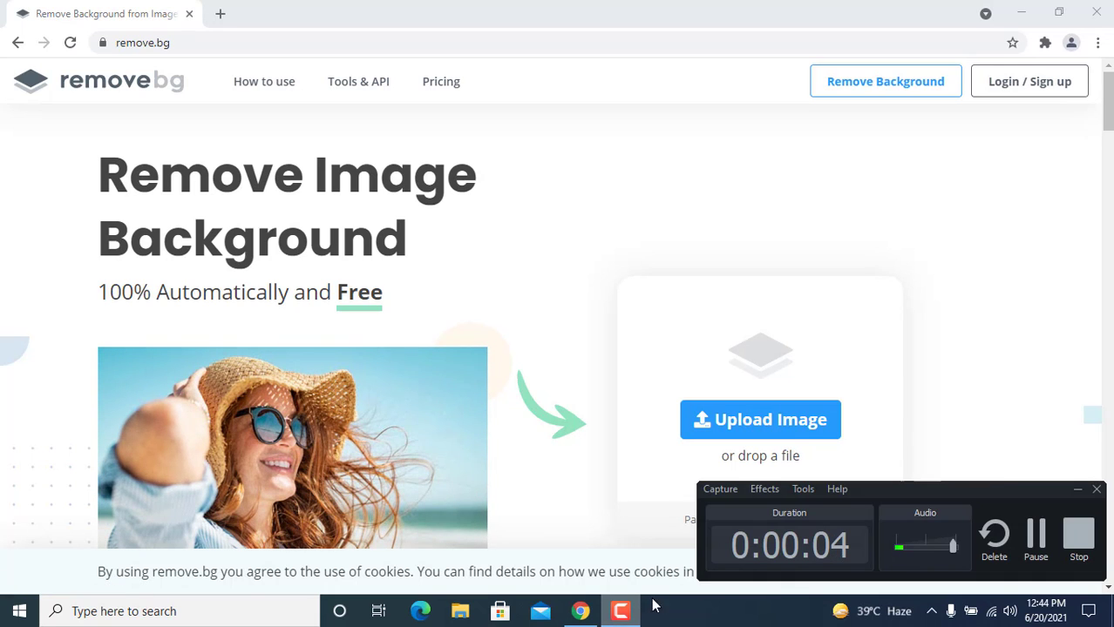
click(1075, 489)
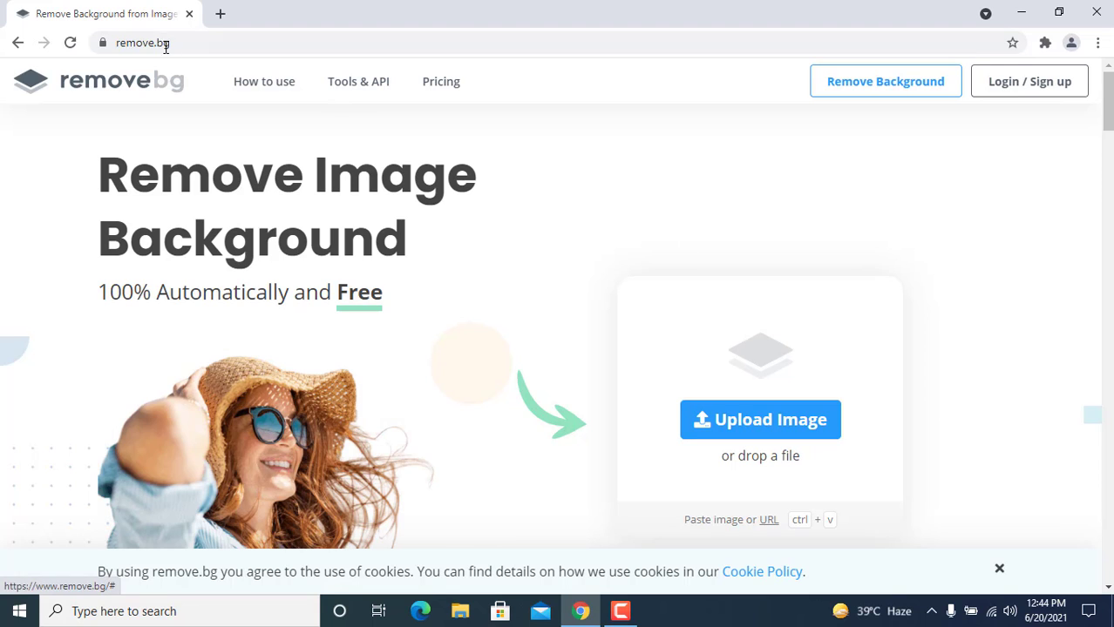
click(753, 421)
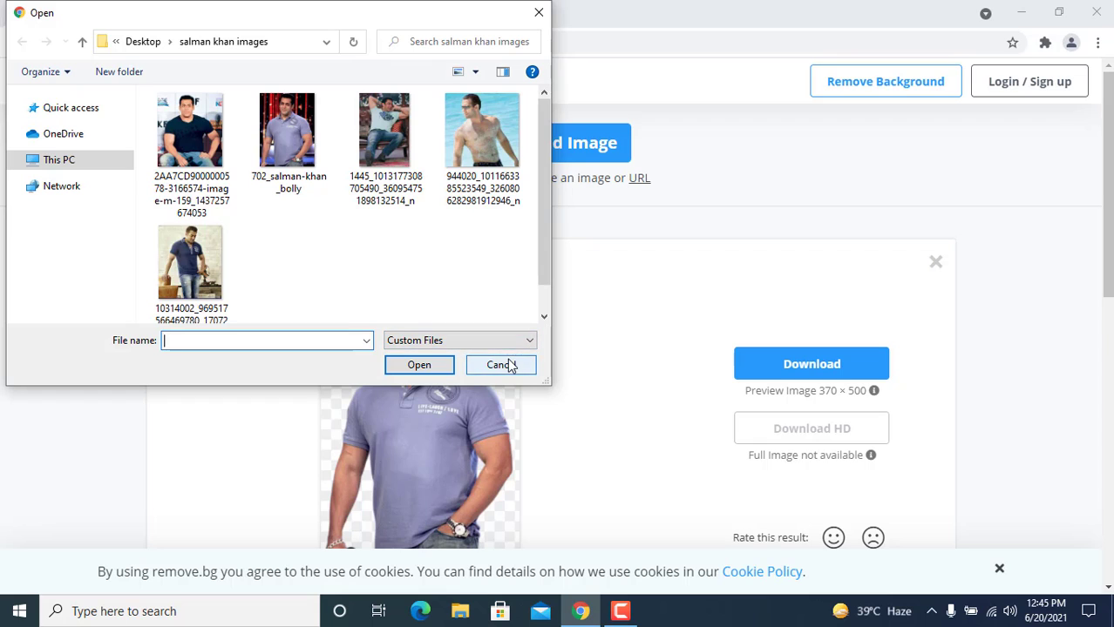
click(493, 147)
double_click(493, 147)
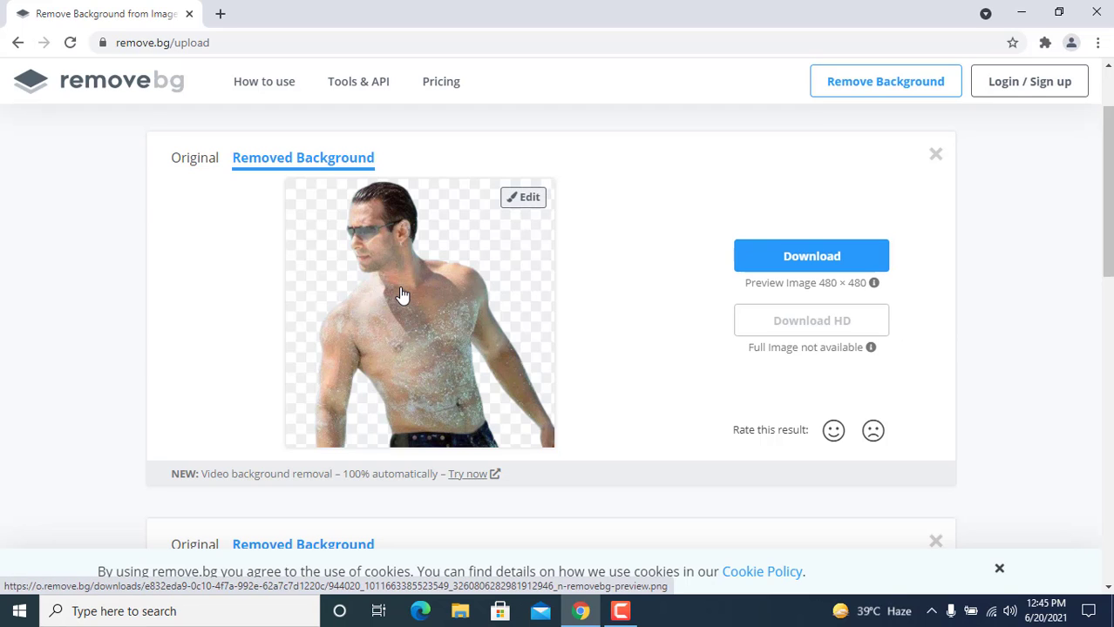
Step: Download the beach photo's 480 × 480 background-free PNG and check it in Photos
click(809, 258)
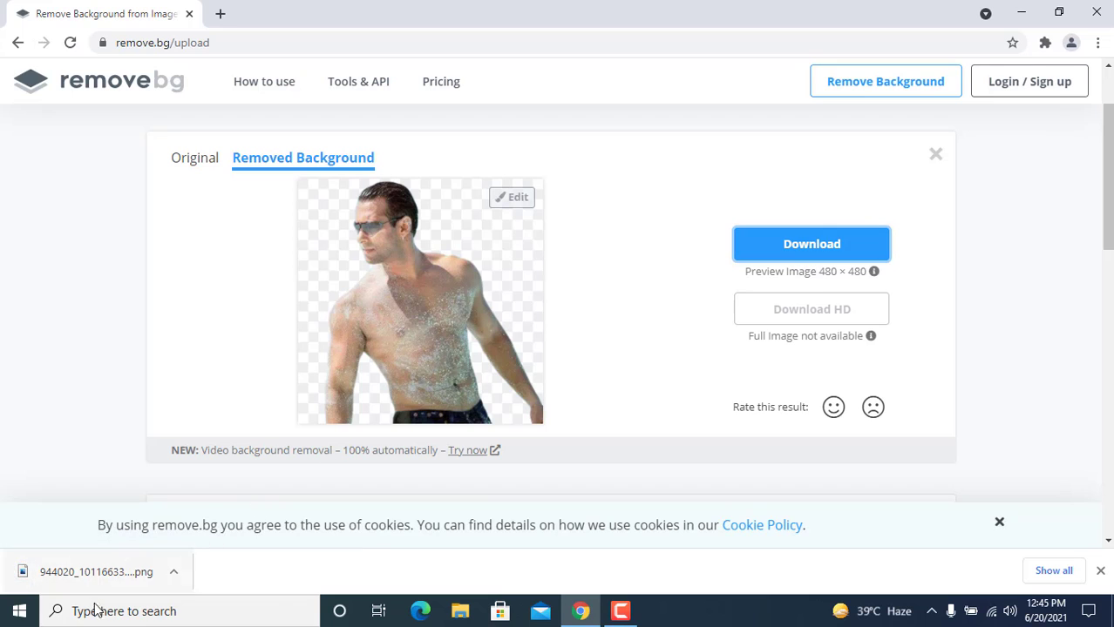
right_click(137, 585)
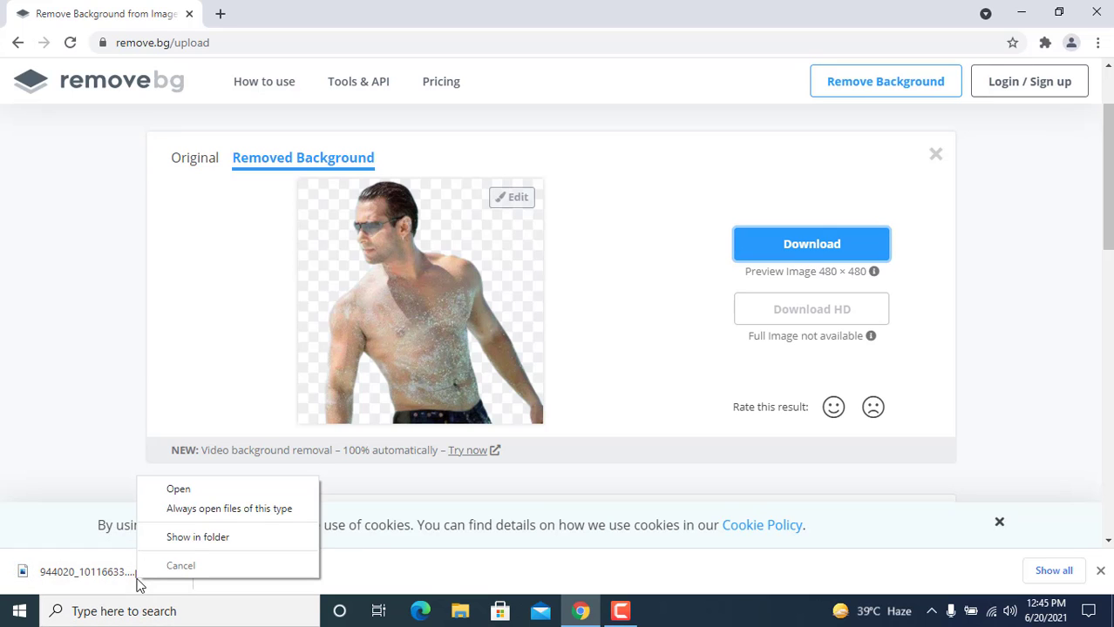
click(176, 495)
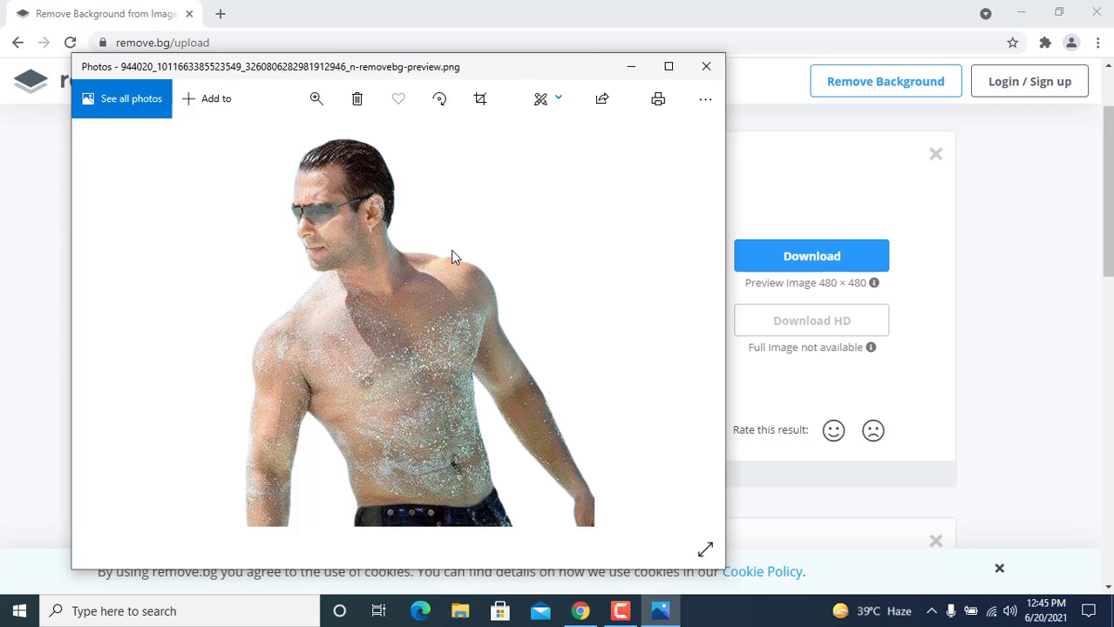
click(719, 75)
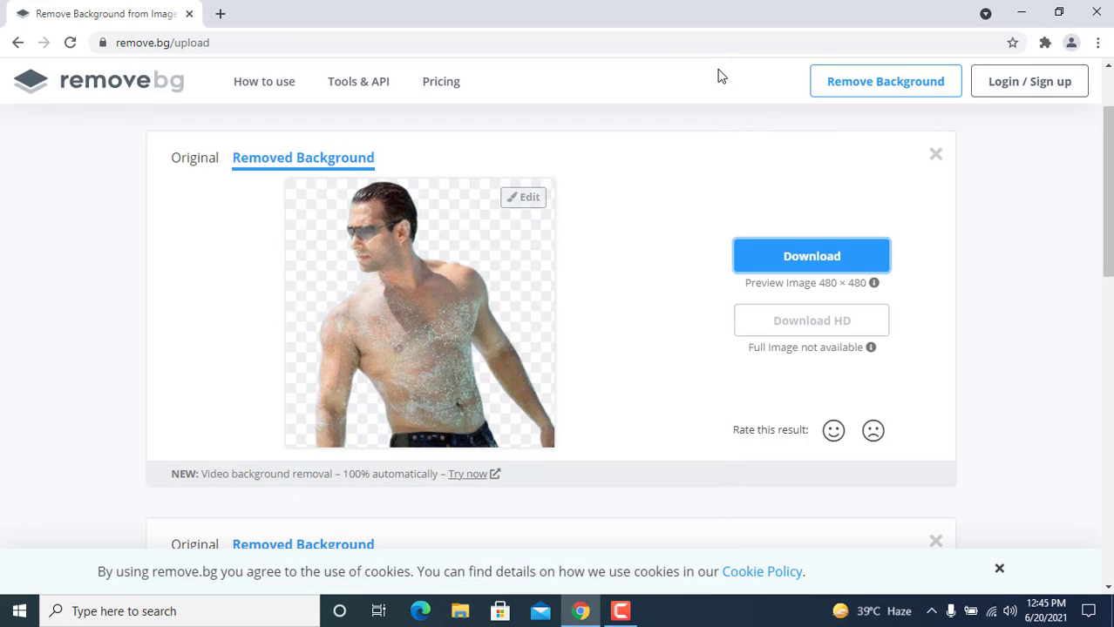
Step: Compare the original and removed-background views, then dismiss both earlier result cards
click(213, 158)
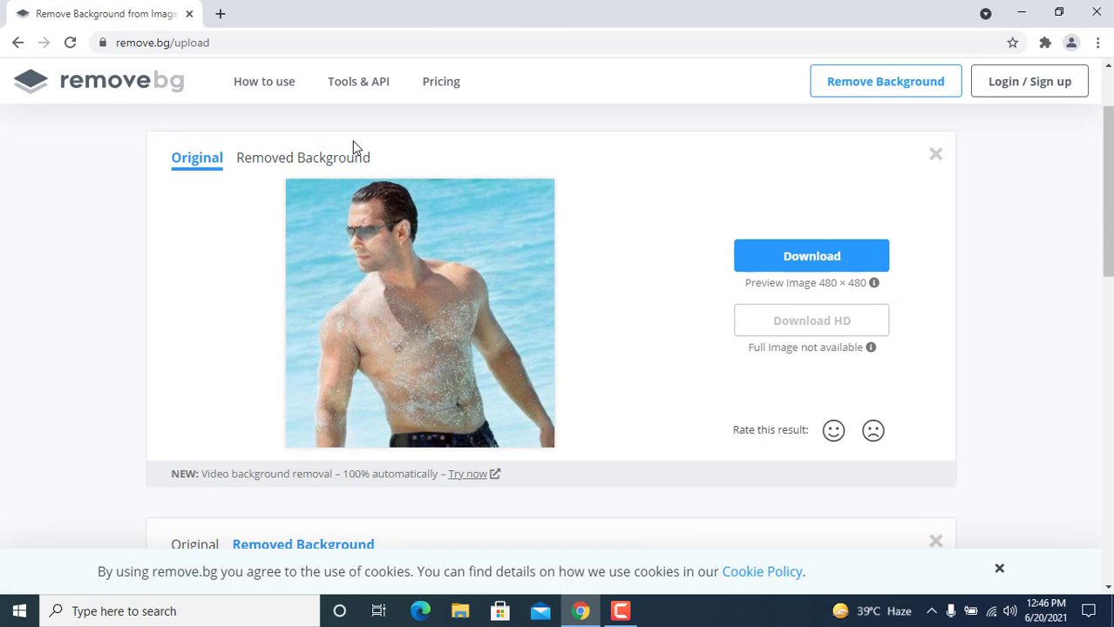
click(333, 167)
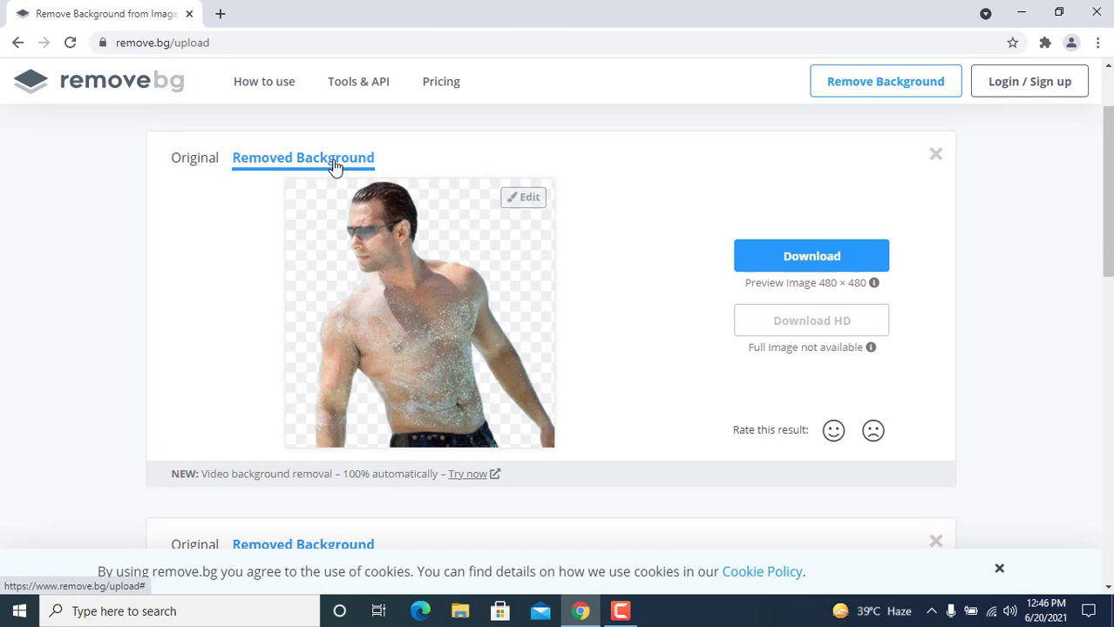
click(200, 163)
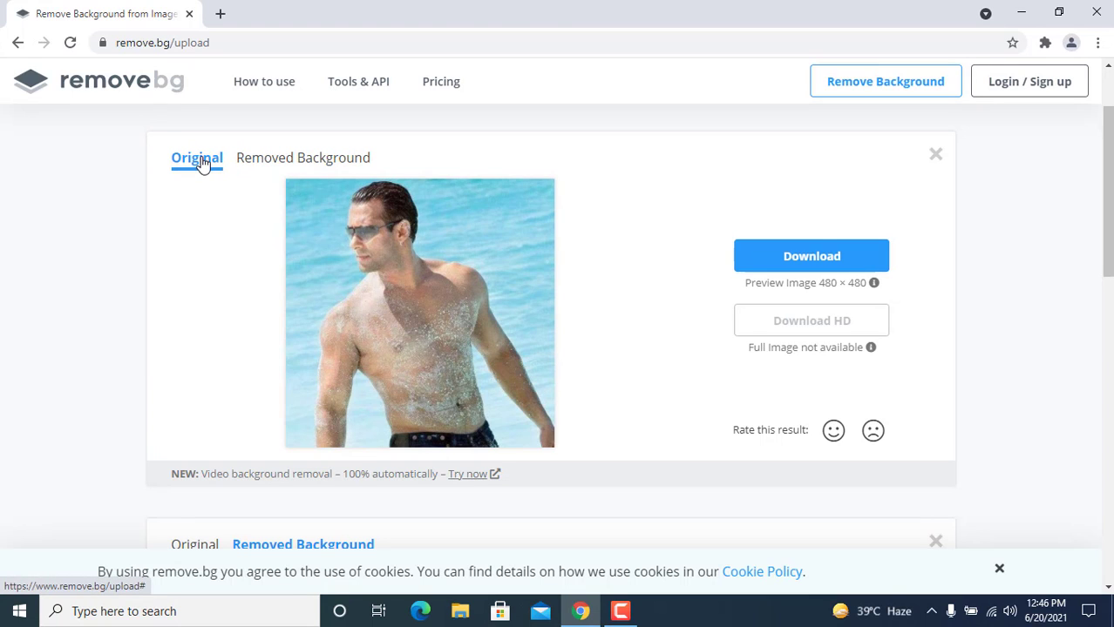
click(935, 159)
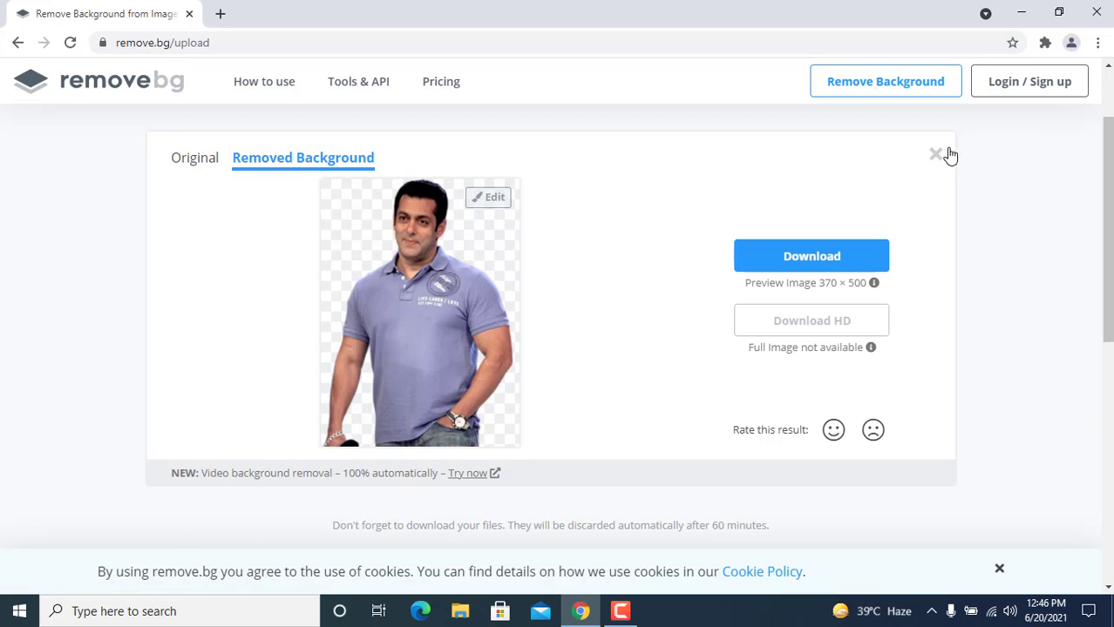
click(935, 156)
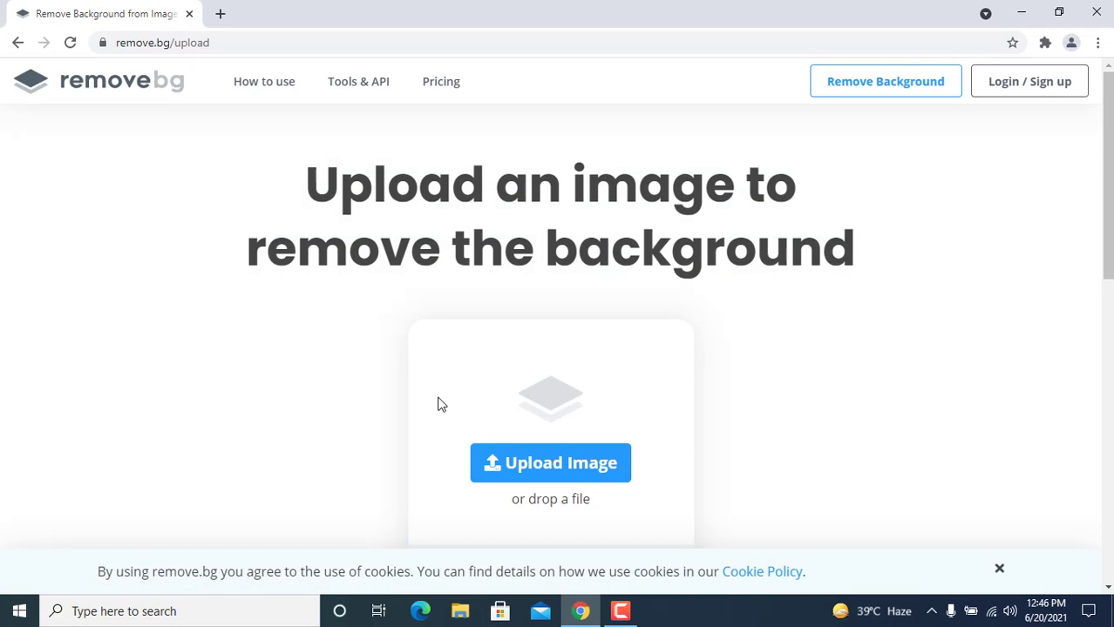
Step: Upload the photo of the man reclining in jeans for background removal
click(558, 477)
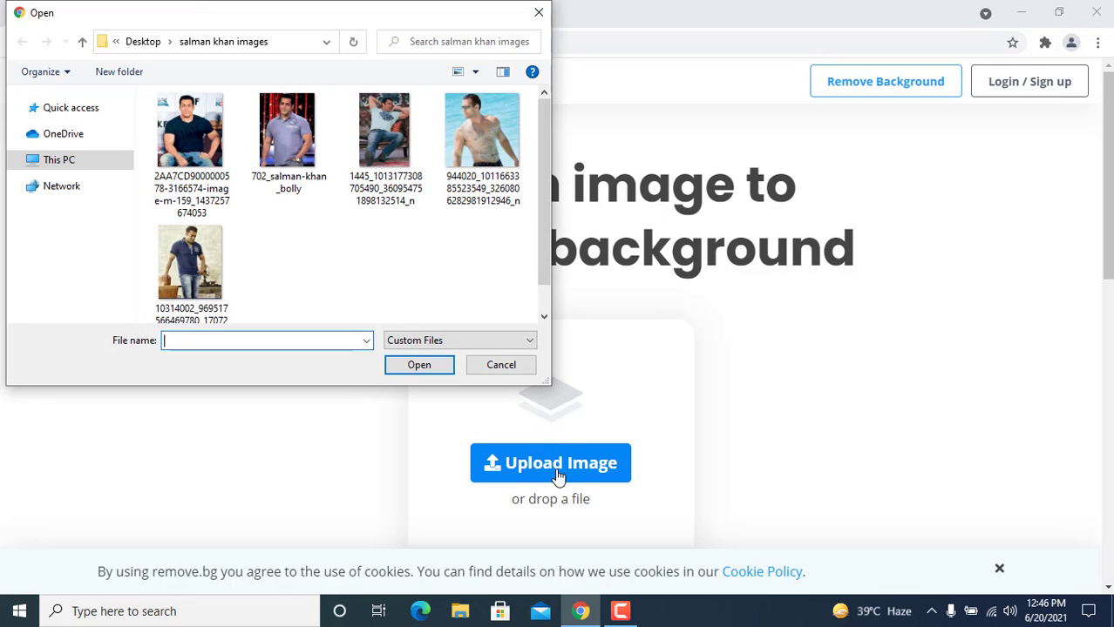
click(373, 141)
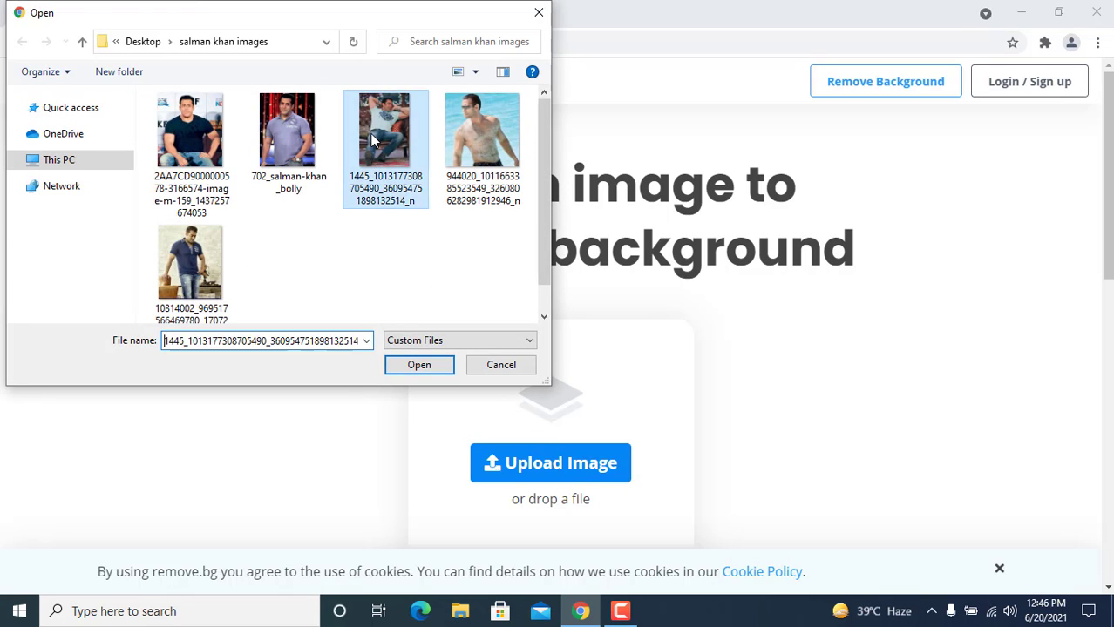
double_click(372, 141)
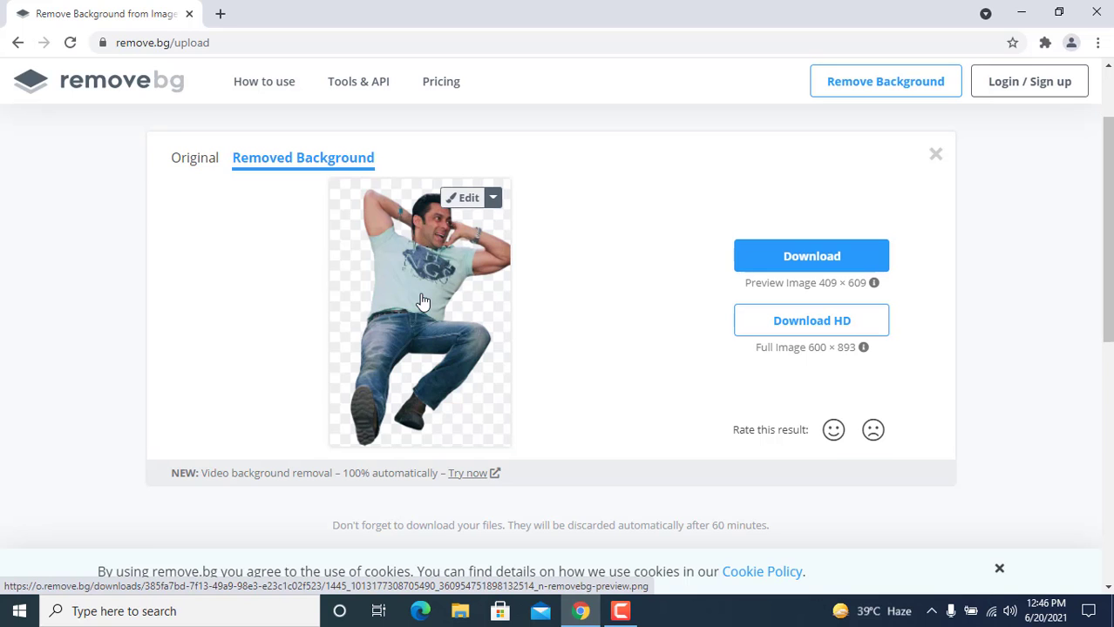
Step: Download the reclining man's 409 × 609 cut-out PNG and inspect it in Photos
click(790, 256)
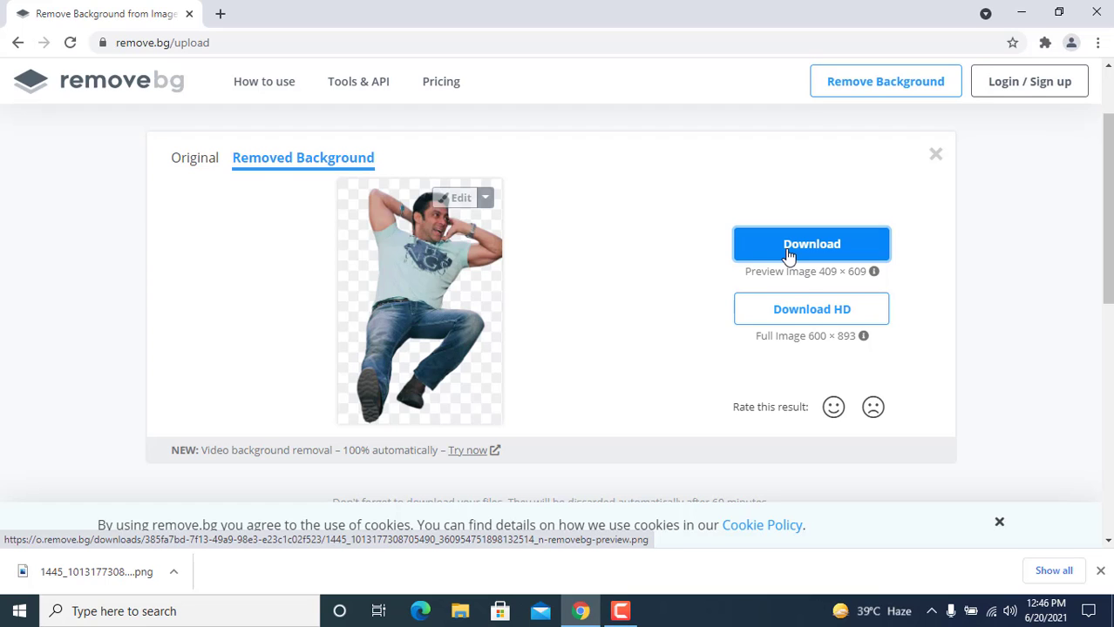
right_click(128, 575)
click(169, 482)
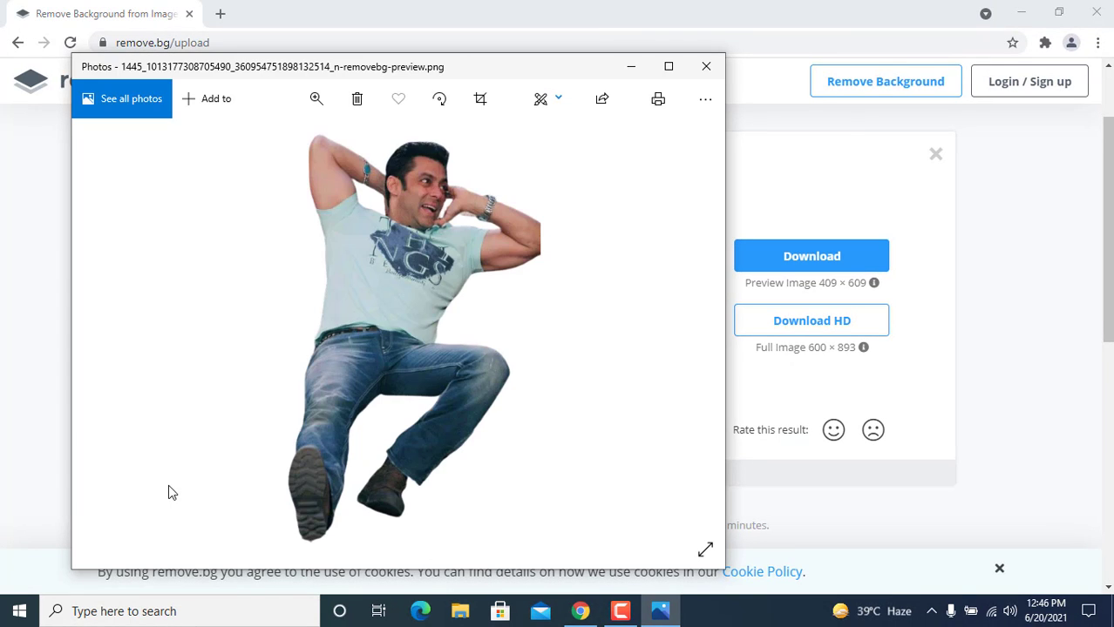
click(706, 67)
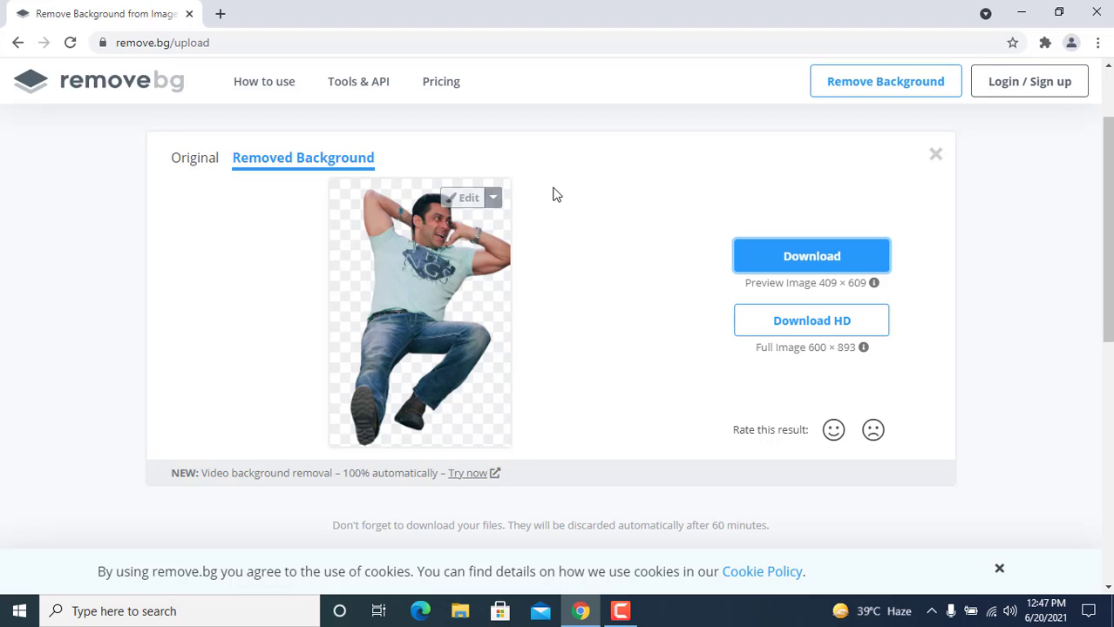
Step: Go to fiverr.com in a new browser tab
click(220, 13)
text(fiv)
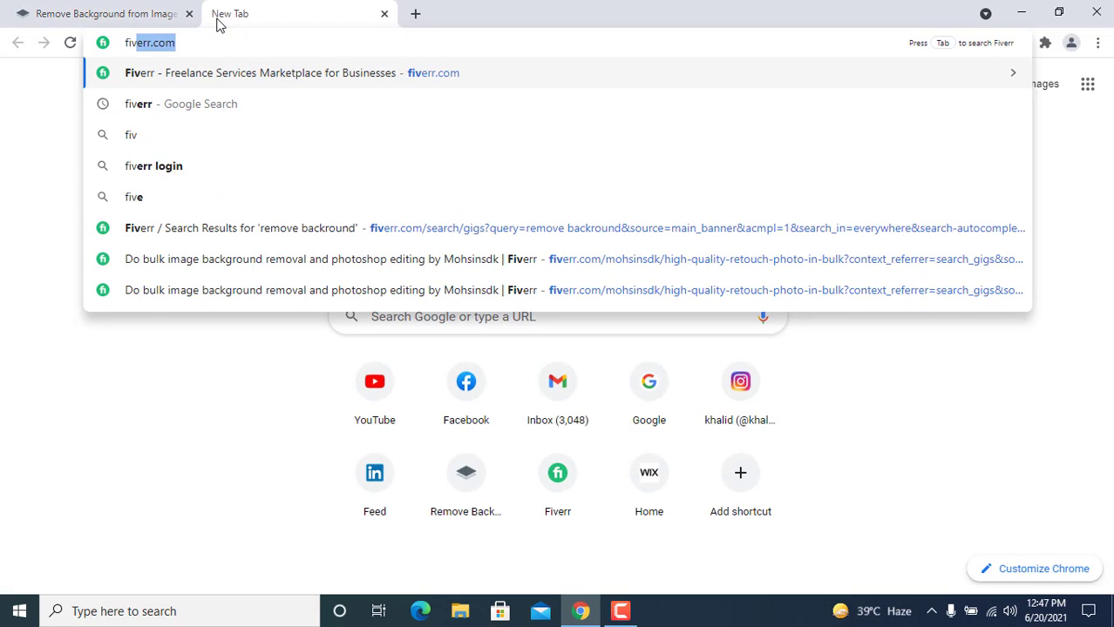
key(Return)
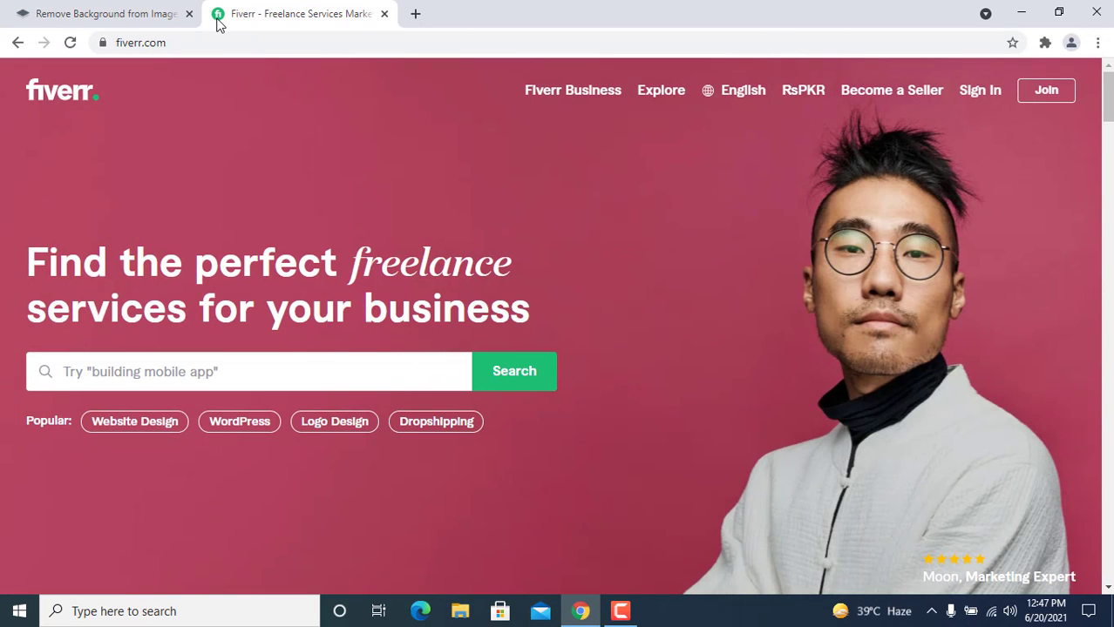
Step: Search Fiverr for 'remove background from image' gigs using the 'remove' suggestion
click(279, 363)
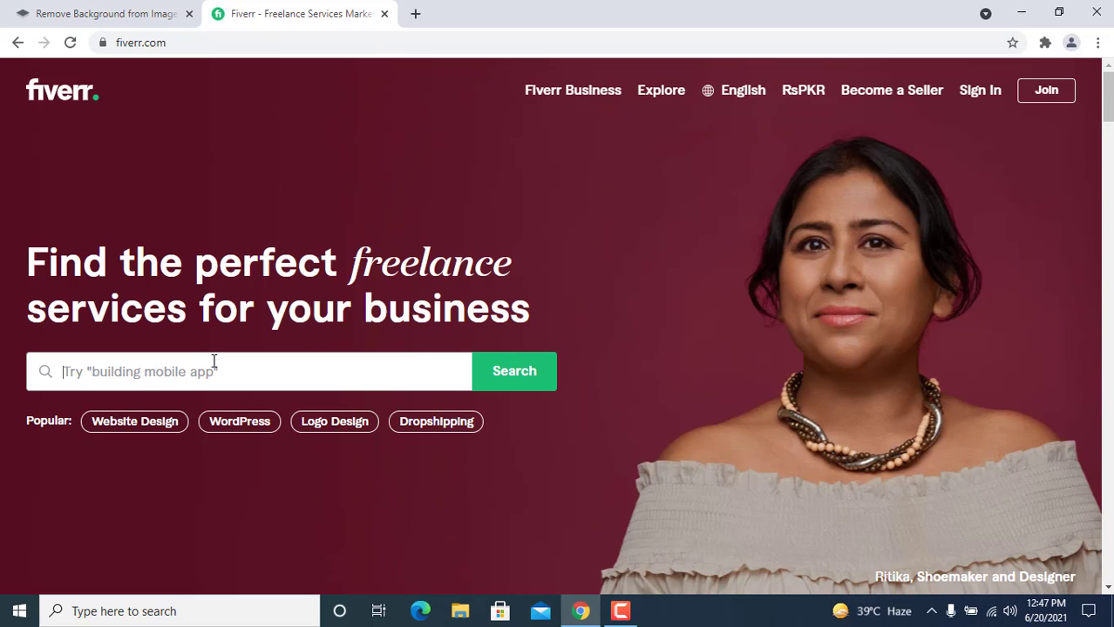
text(re)
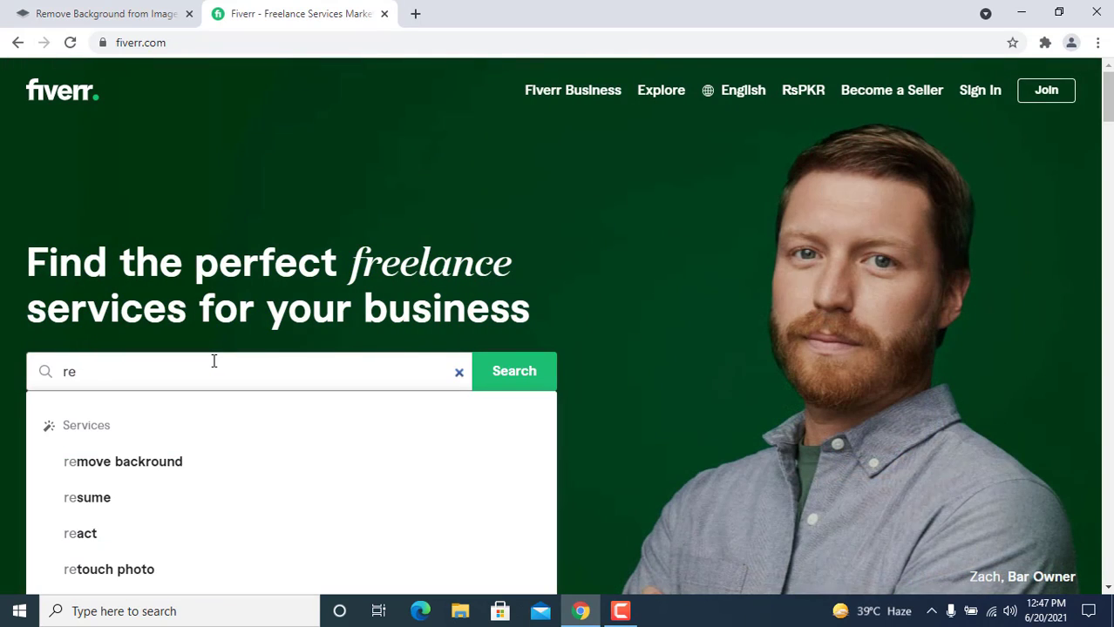
text(move)
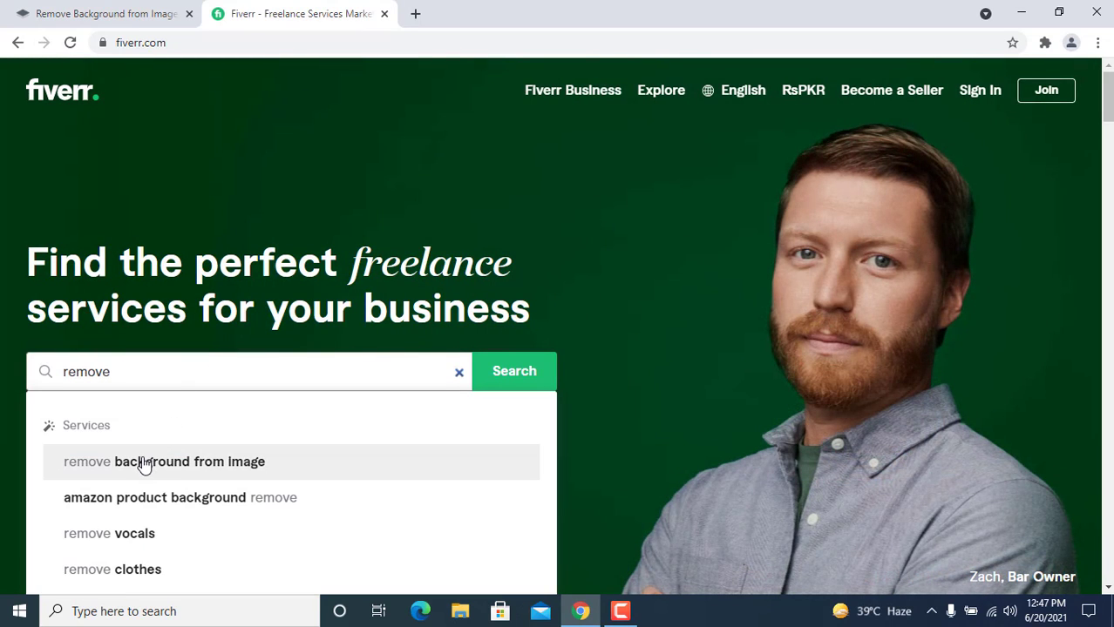
click(144, 466)
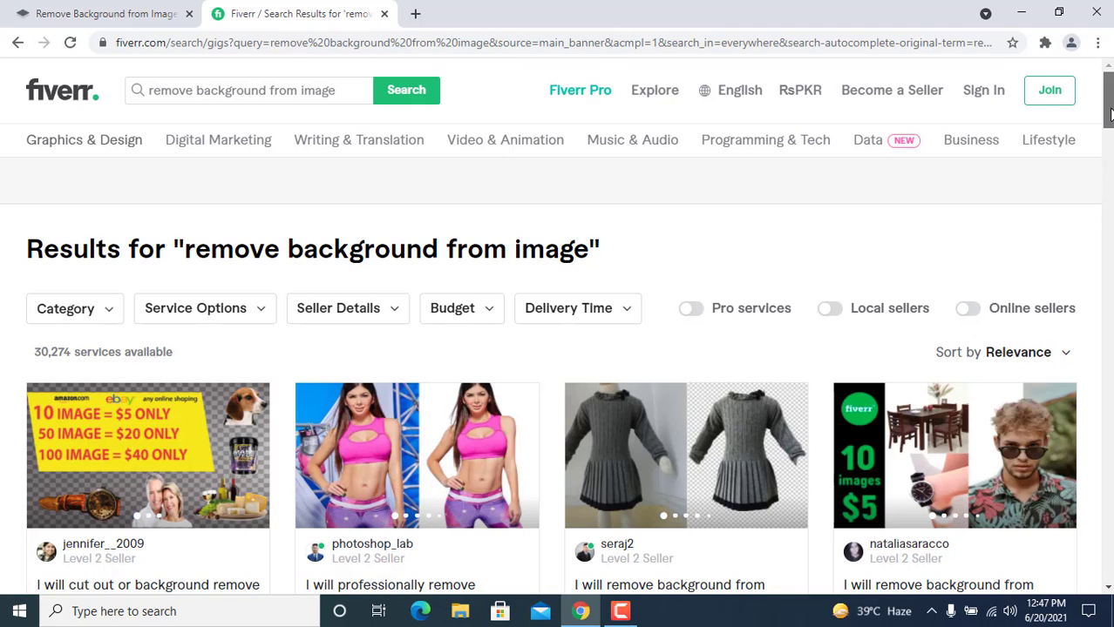
Step: Mark the 422-review count and open that 5.0-rated background removal gig in a new tab
scroll(1108, 117, down, 2)
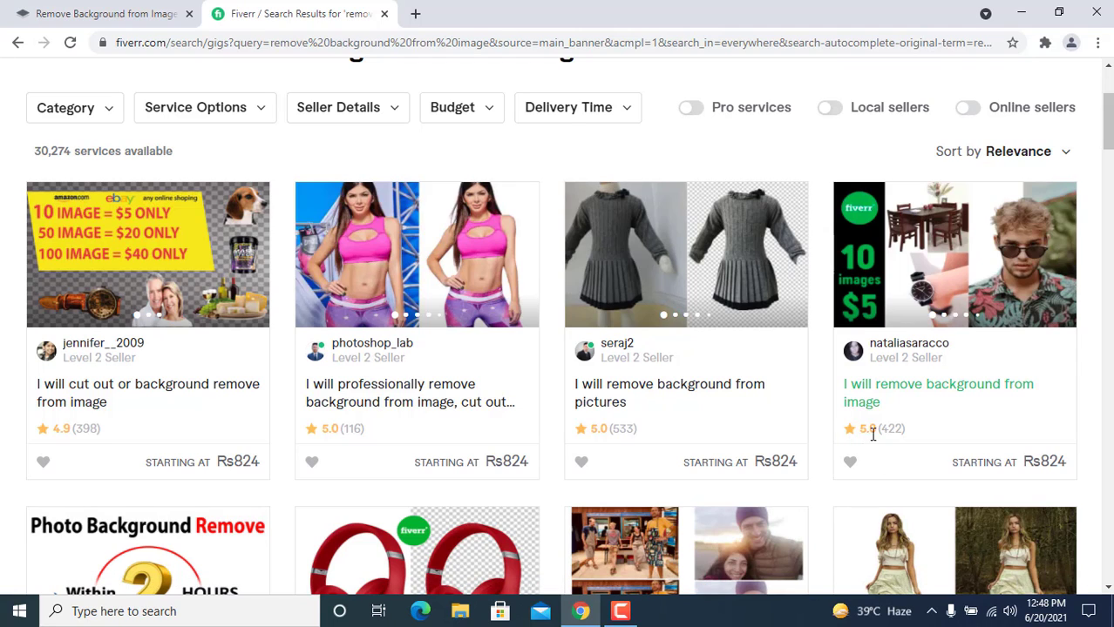
drag(884, 431, 902, 432)
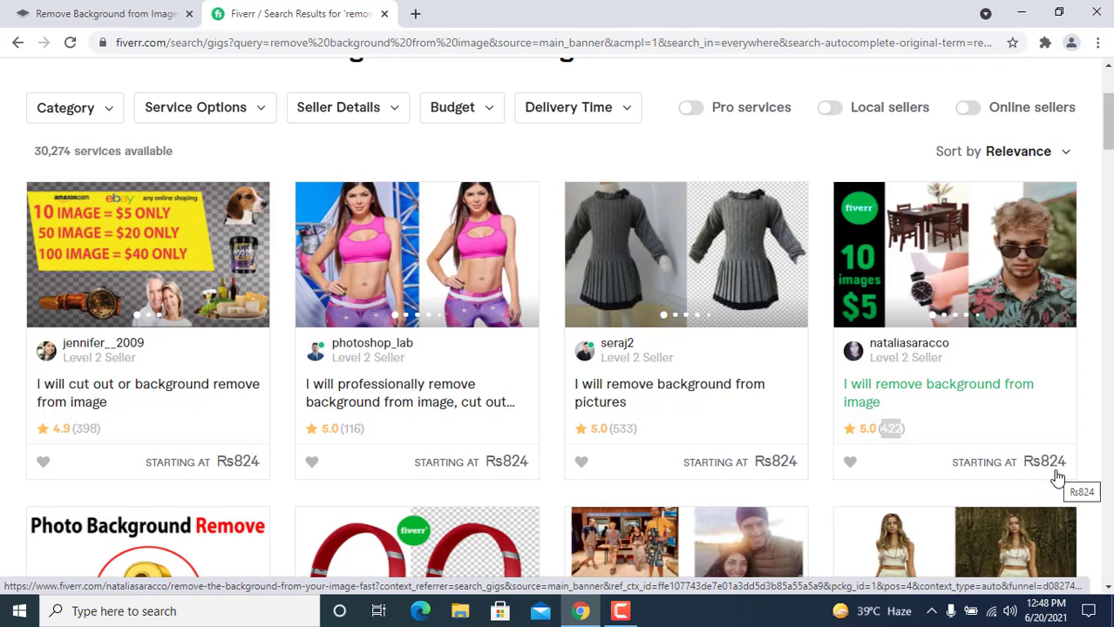
click(962, 278)
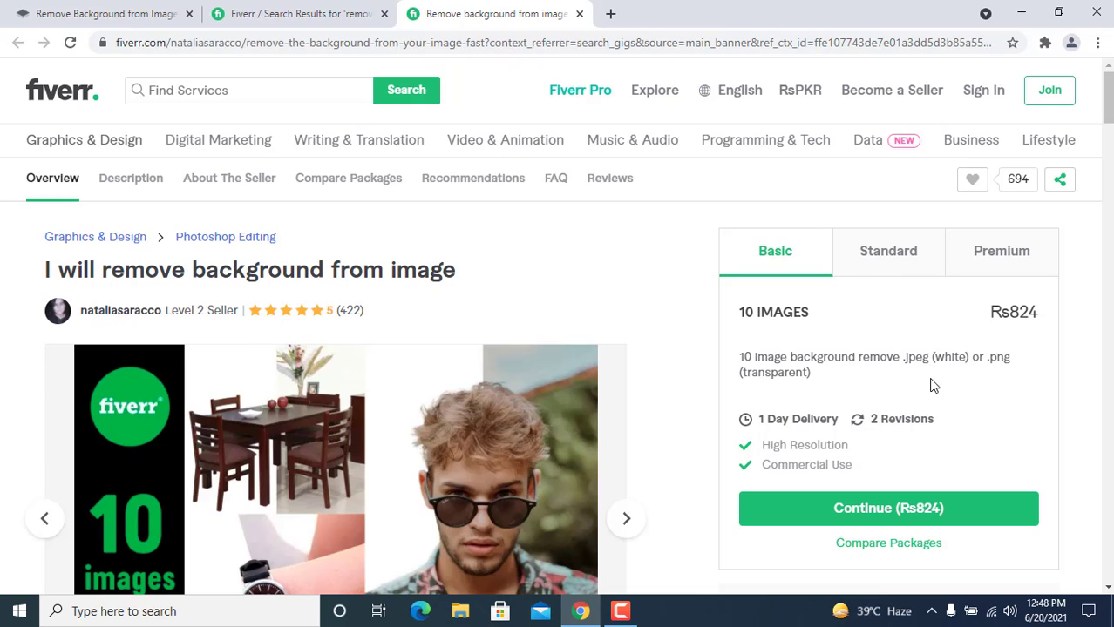
click(899, 267)
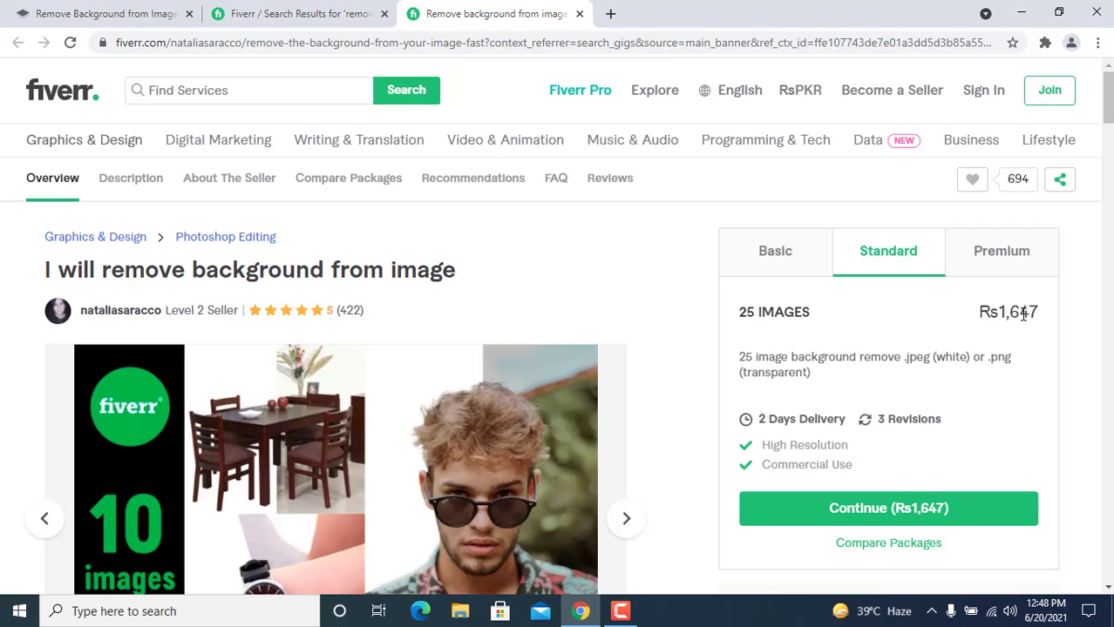
click(984, 252)
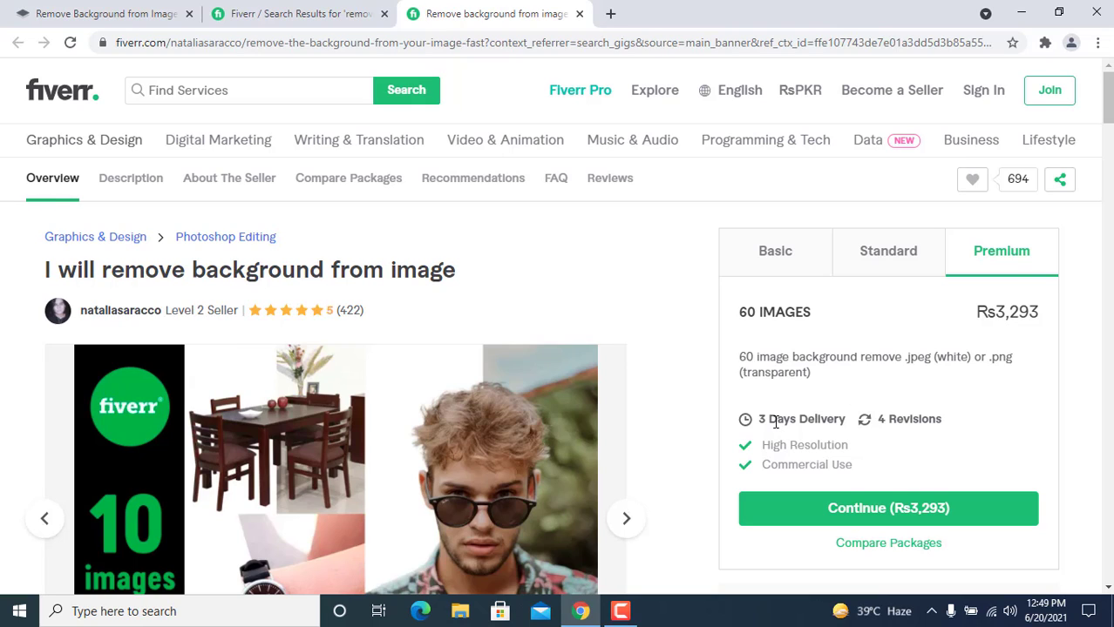
click(779, 259)
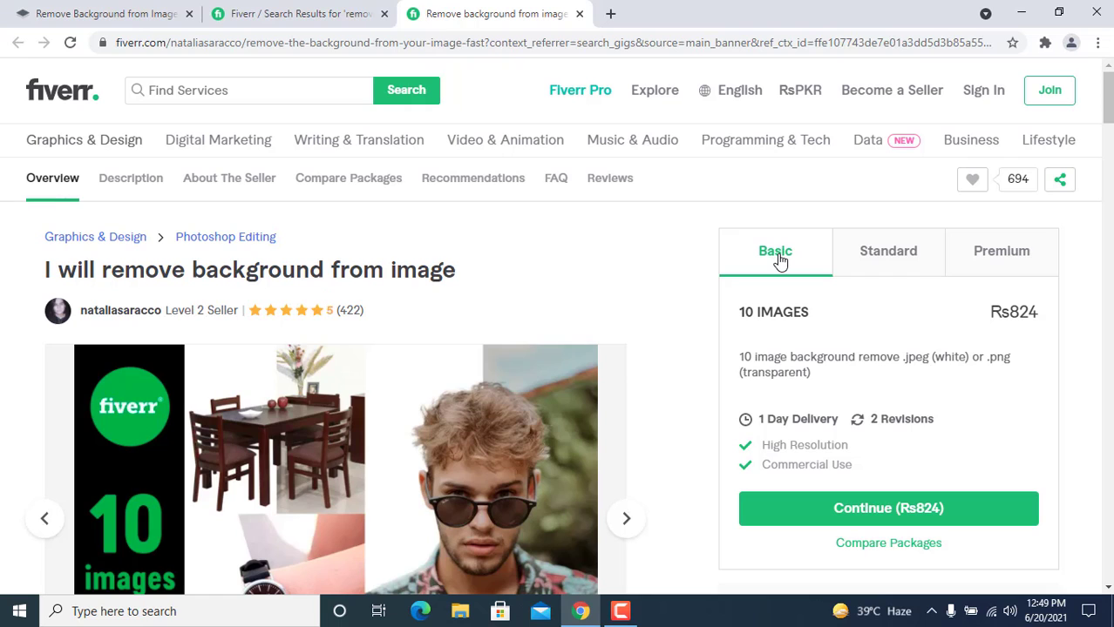
click(77, 7)
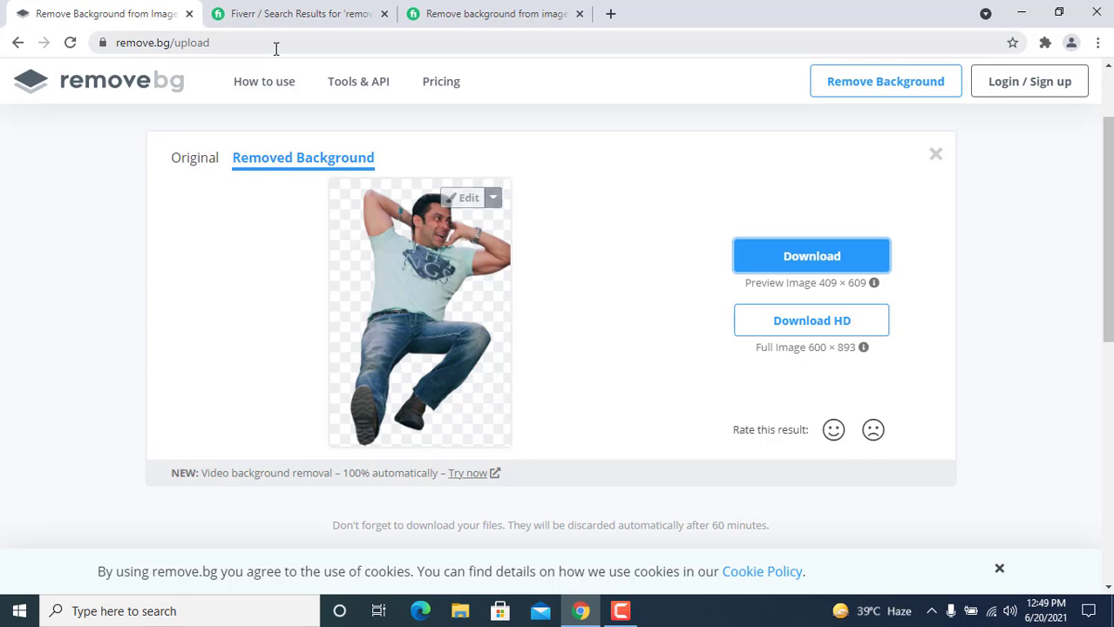
Step: Return to the gig page and select the 824 in the Rs824 Basic package price
click(305, 10)
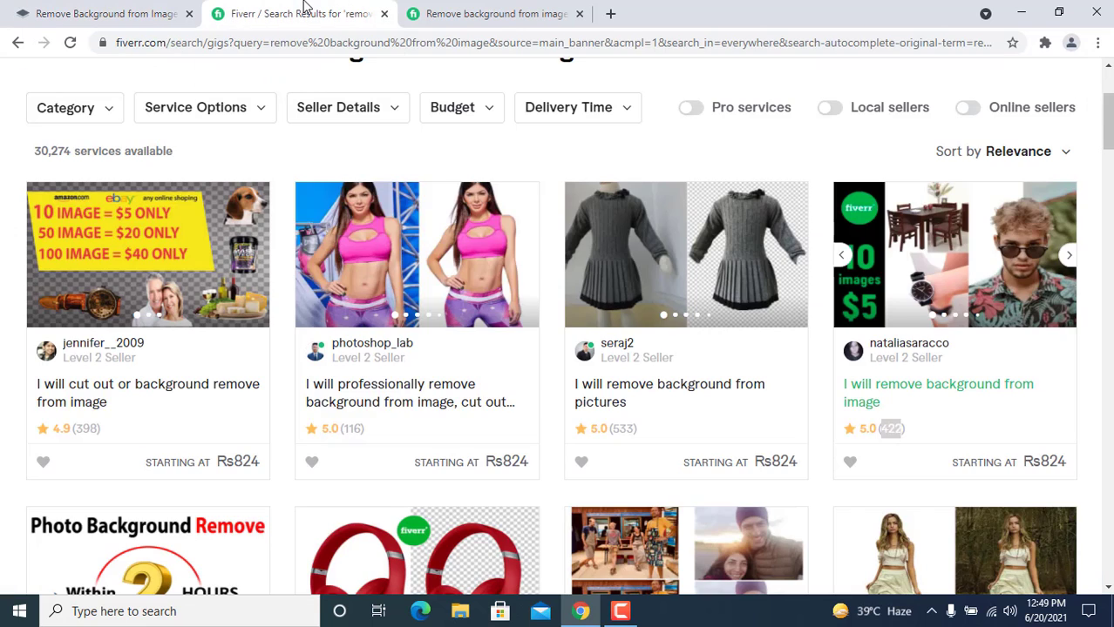
click(510, 13)
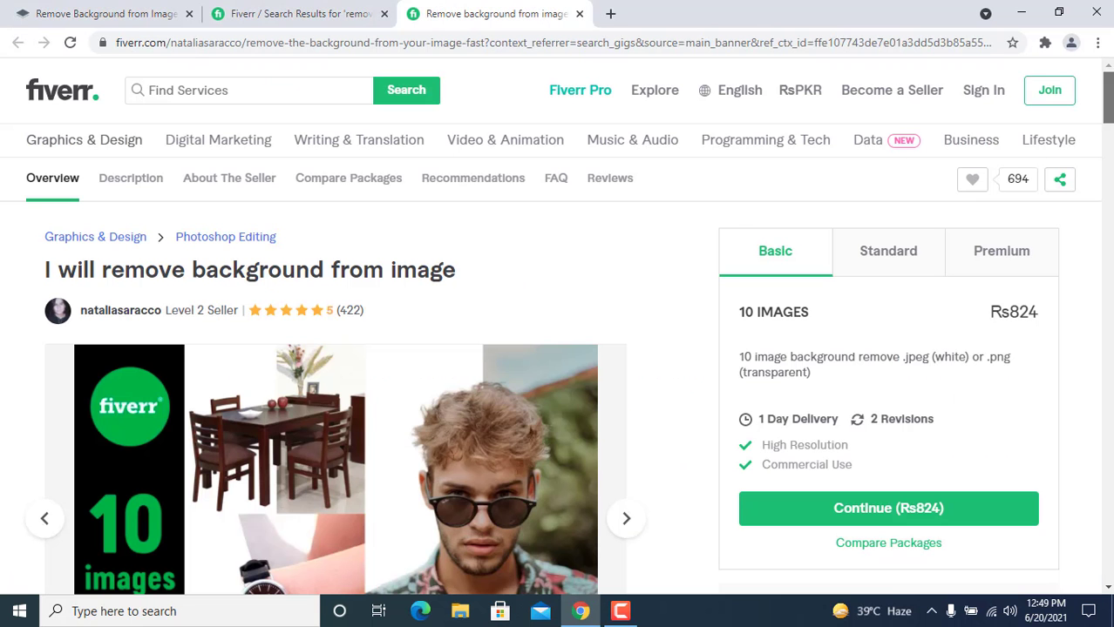
scroll(1107, 97, down, 1)
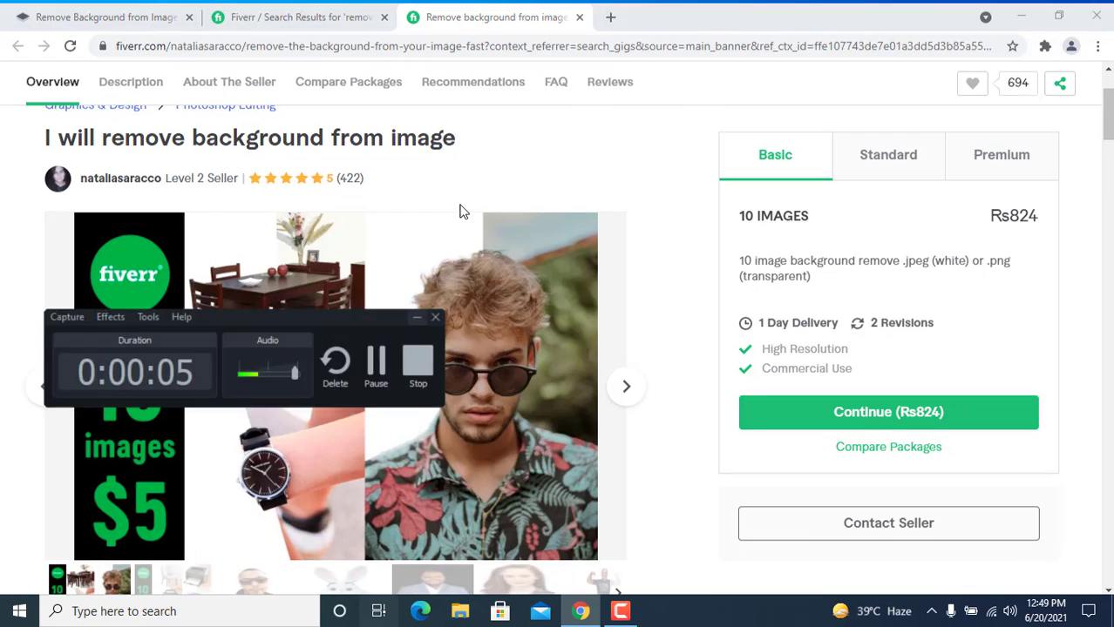
key(super+Tab)
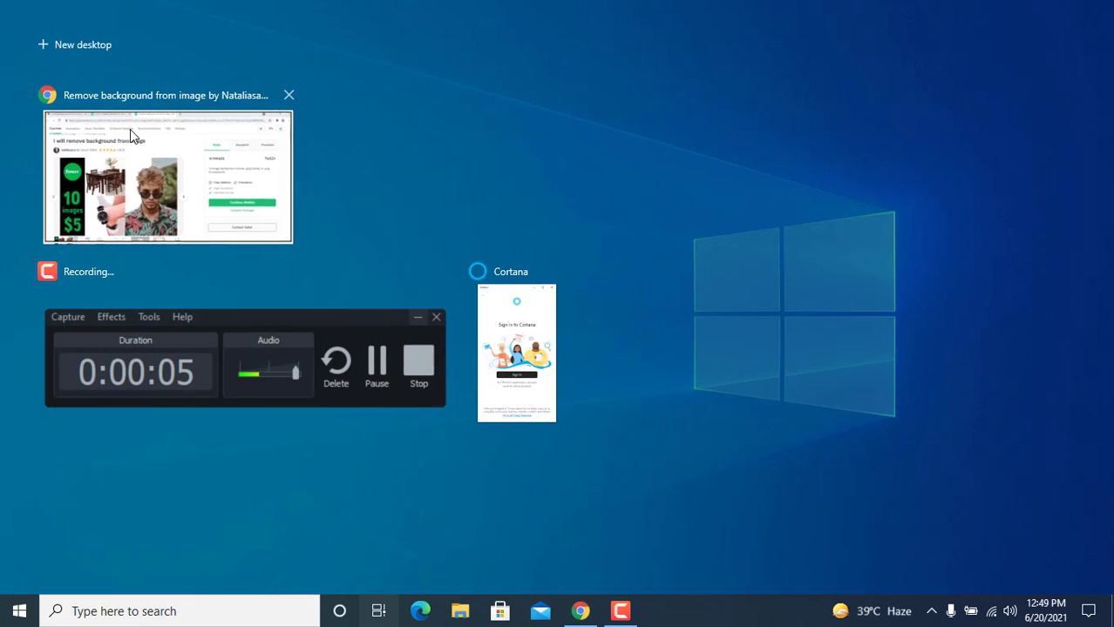
click(130, 129)
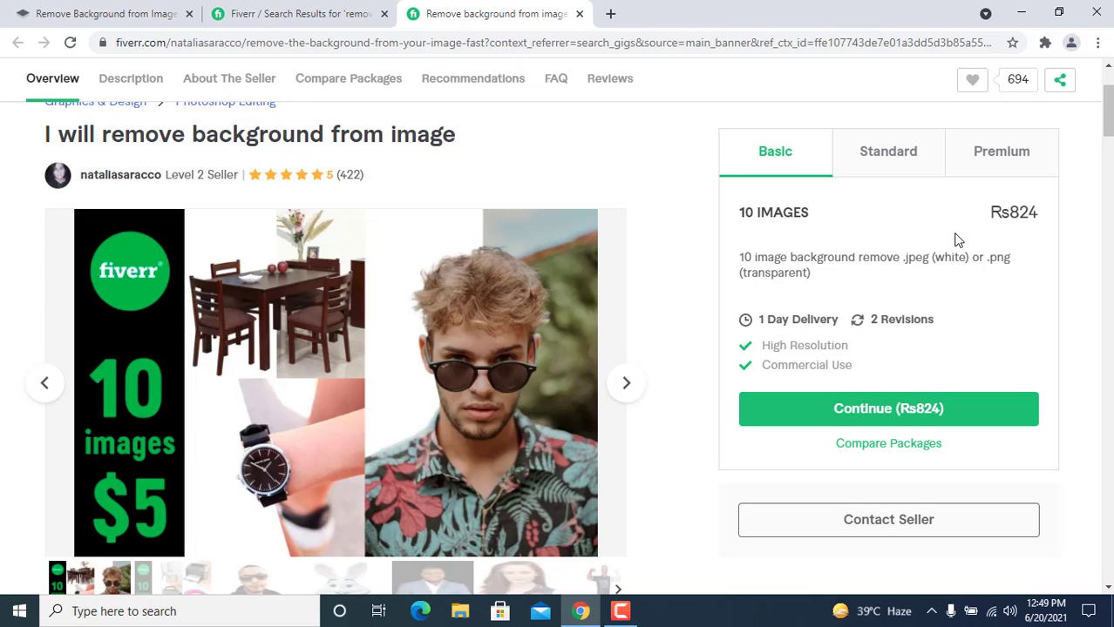
drag(1013, 217, 1039, 220)
Step: Launch Windows Calculator with the Run command 'calc'
key(super+r)
text(calc)
key(Return)
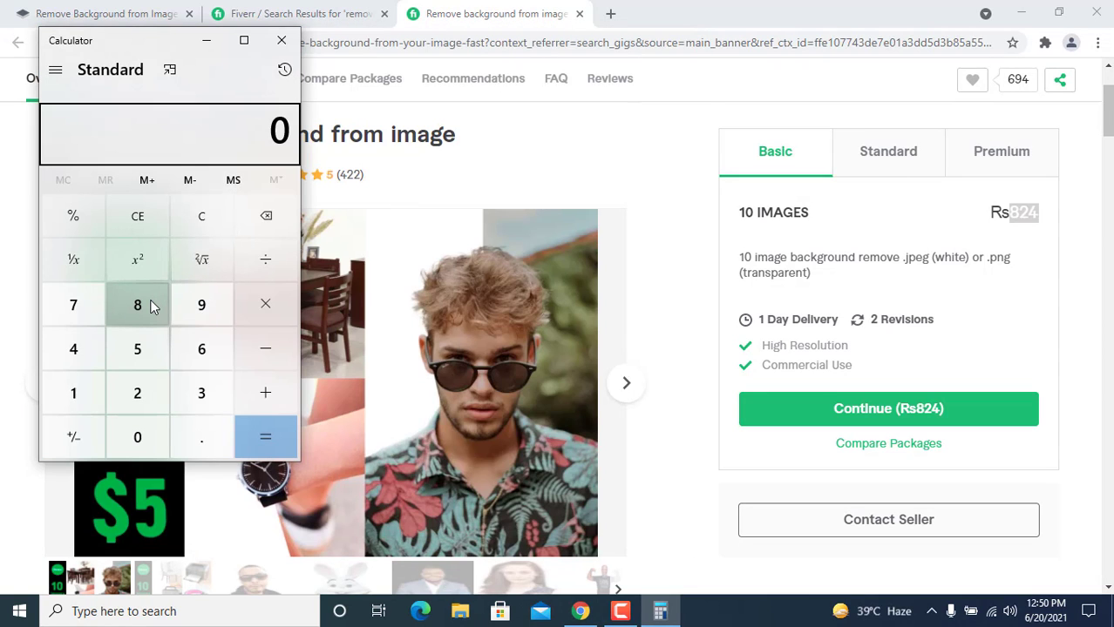
Step: Multiply the 824 price by 422 reviews to get 347,728
click(150, 306)
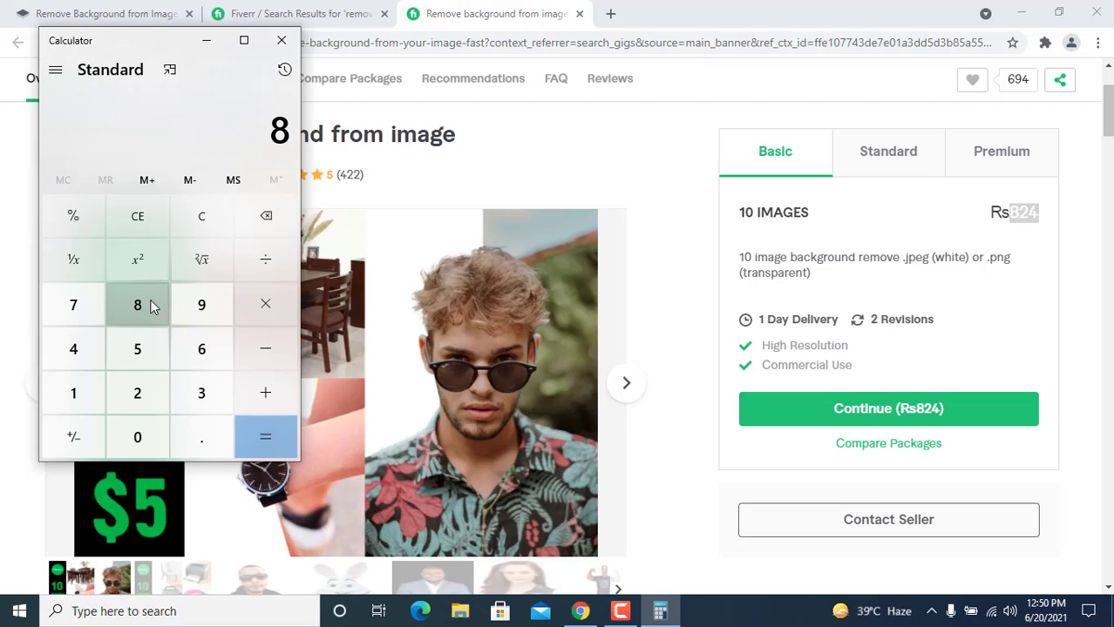
click(117, 407)
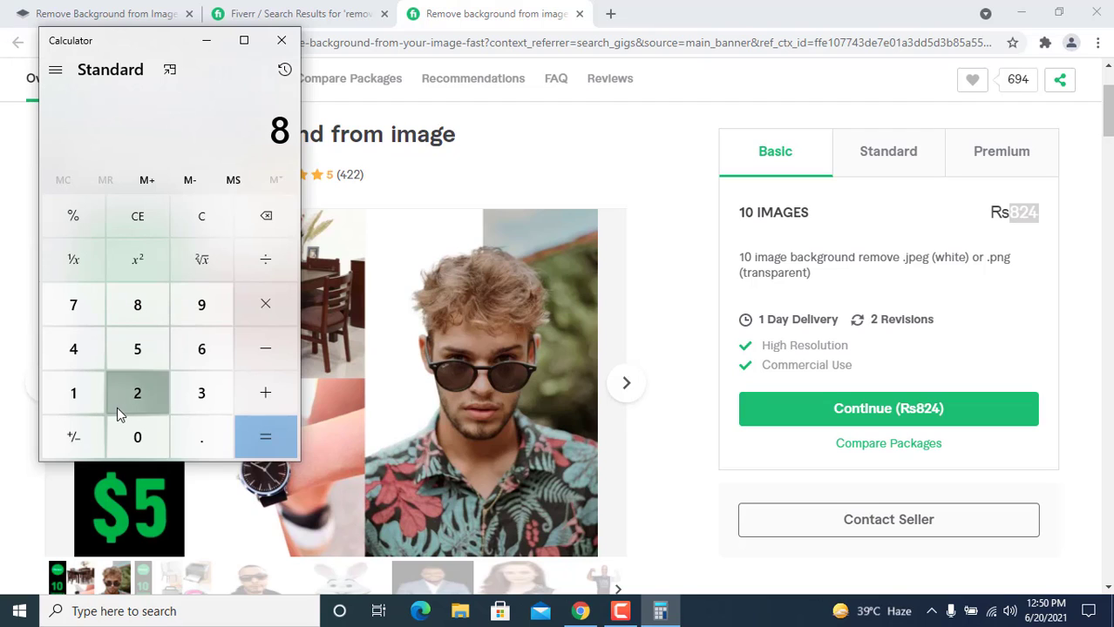
click(82, 361)
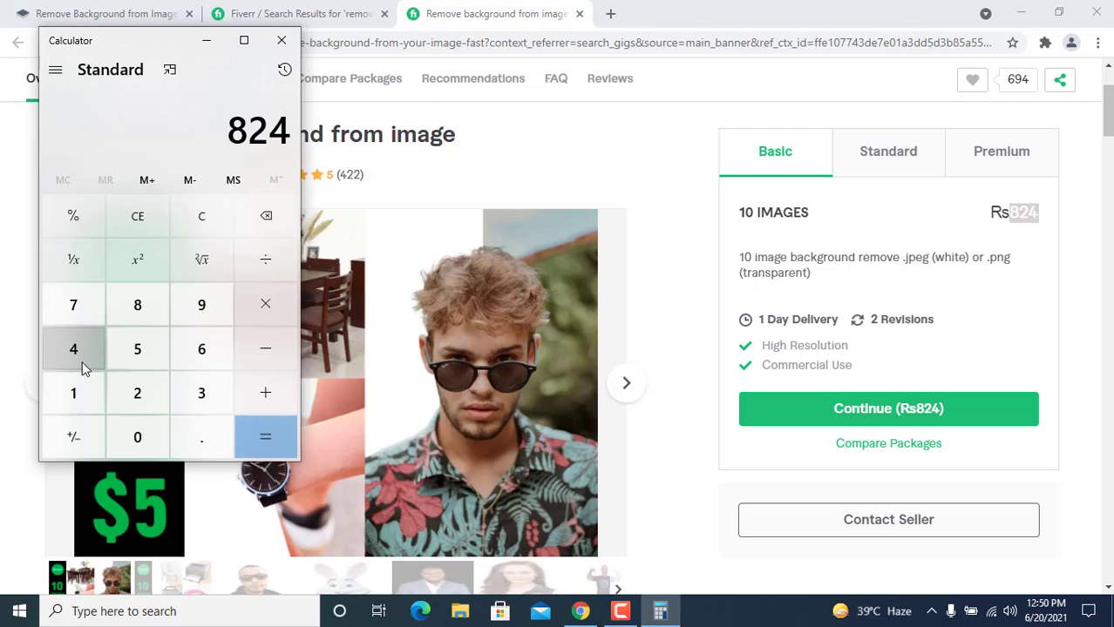
click(259, 313)
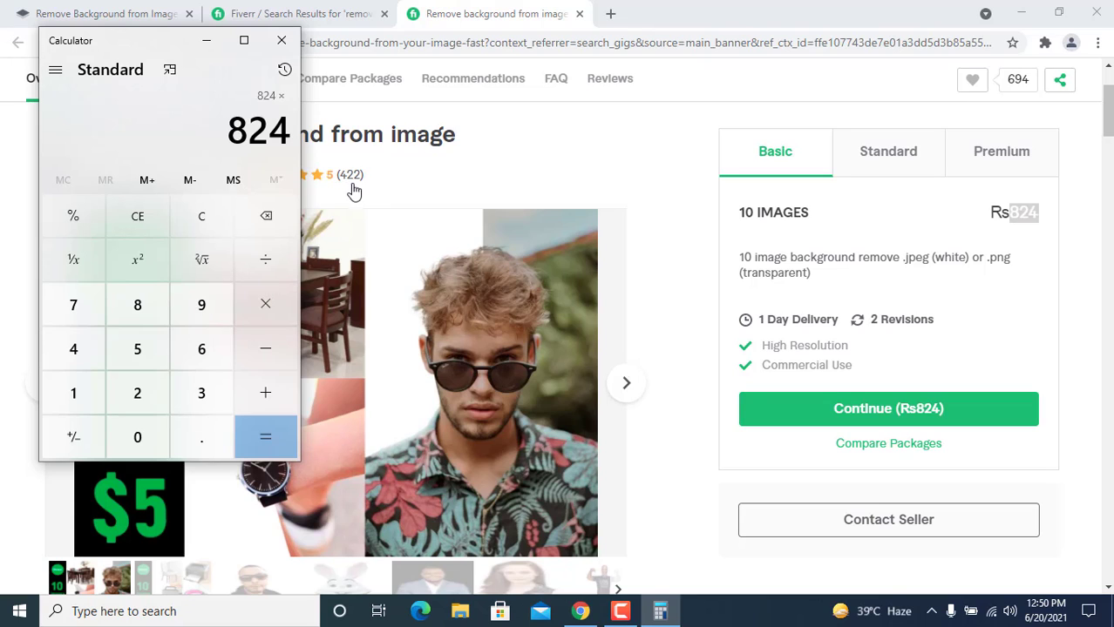
click(90, 348)
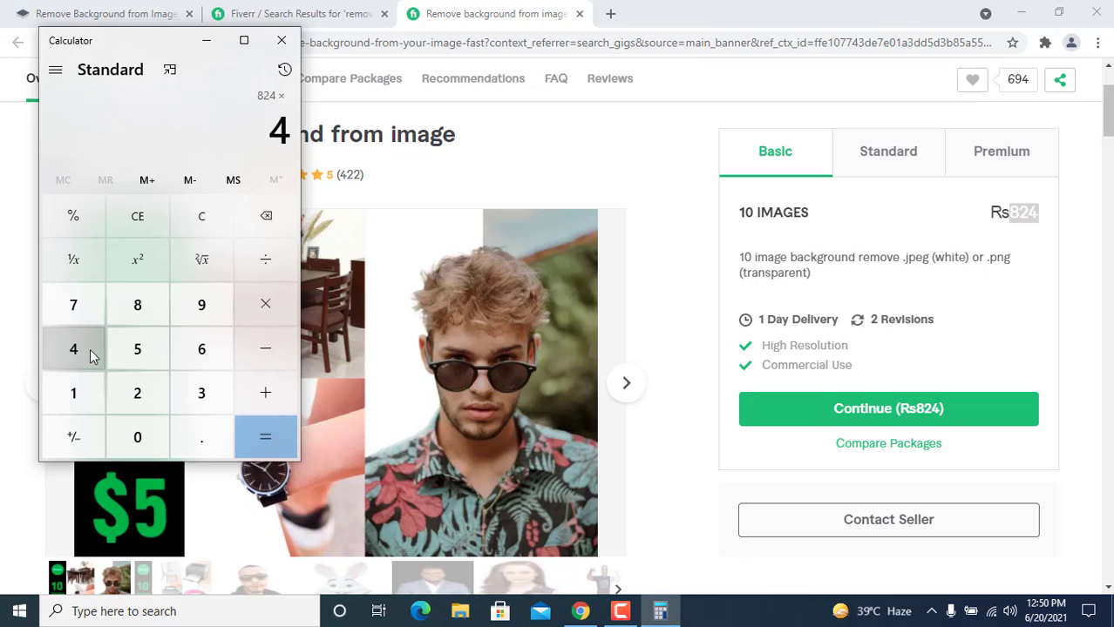
click(137, 393)
click(136, 393)
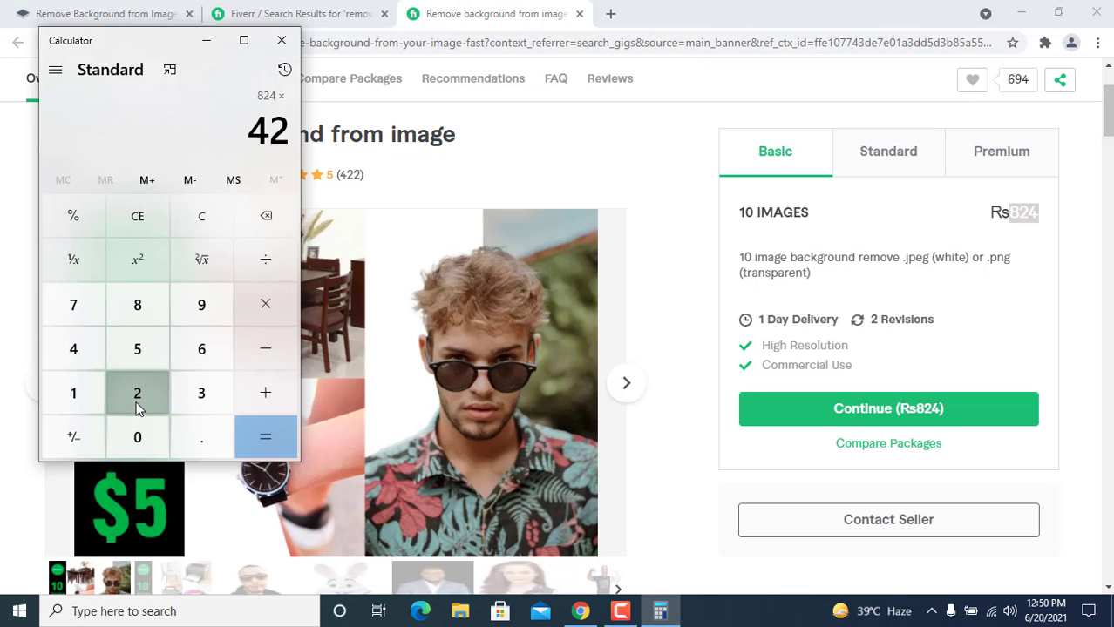
click(258, 444)
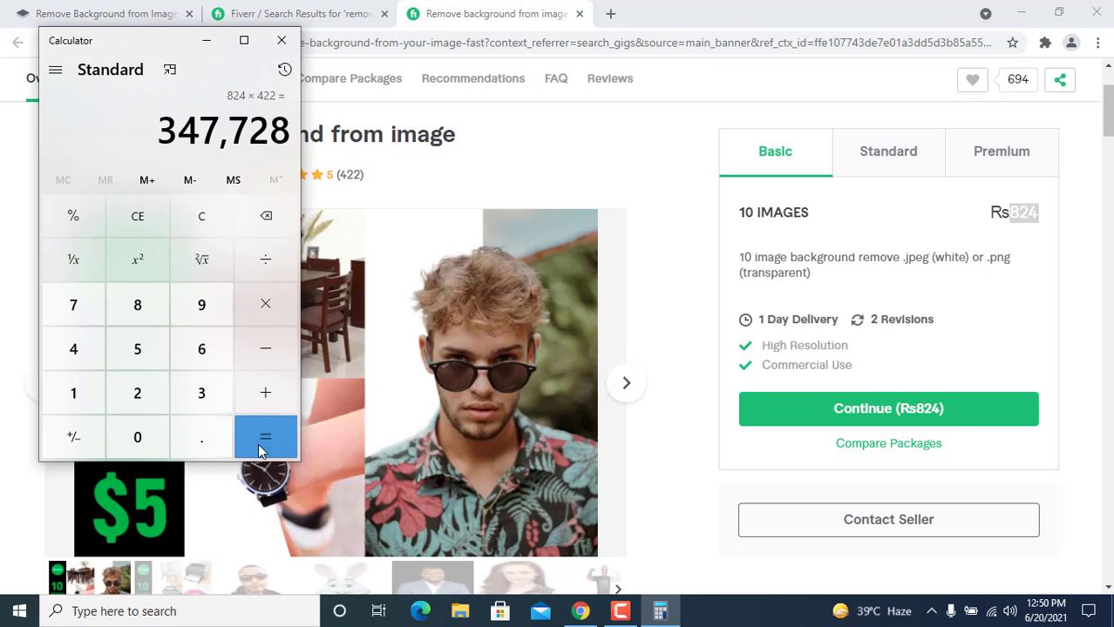